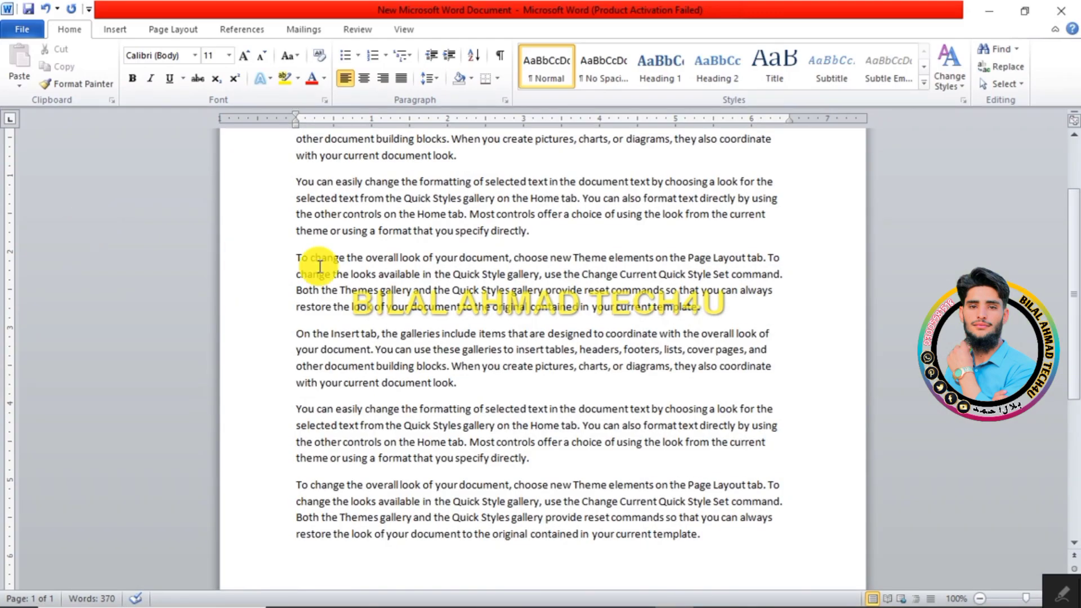
Step: Mark the phrase "are designed" as an index entry for the current page, then hide the formatting marks
{"action": "left_click", "coordinate": [242, 28]}
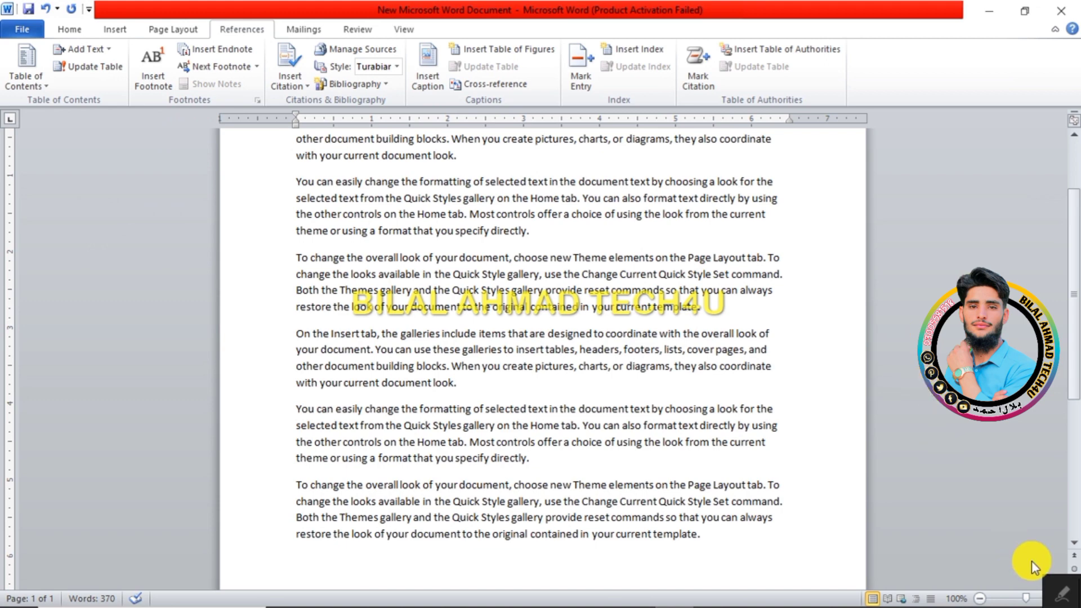
{"action": "left_click", "coordinate": [1058, 593]}
{"action": "mouse_move", "coordinate": [561, 38]}
{"action": "left_mouse_down"}
{"action": "mouse_move", "coordinate": [596, 66]}
{"action": "mouse_move", "coordinate": [712, 110]}
{"action": "mouse_move", "coordinate": [827, 126]}
{"action": "mouse_move", "coordinate": [845, 108]}
{"action": "left_mouse_up"}
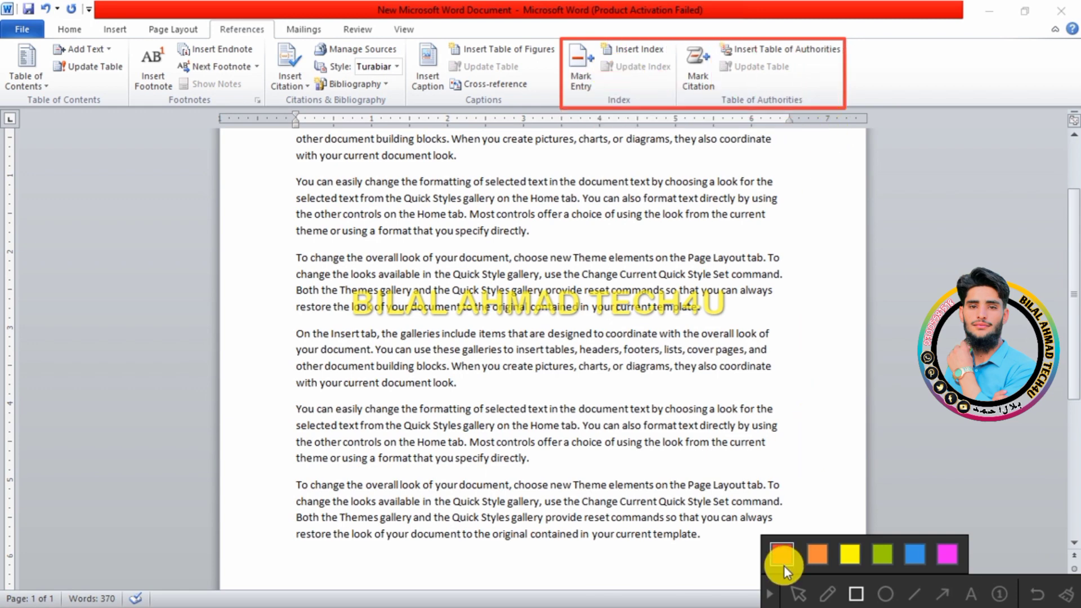
{"action": "left_click", "coordinate": [771, 595]}
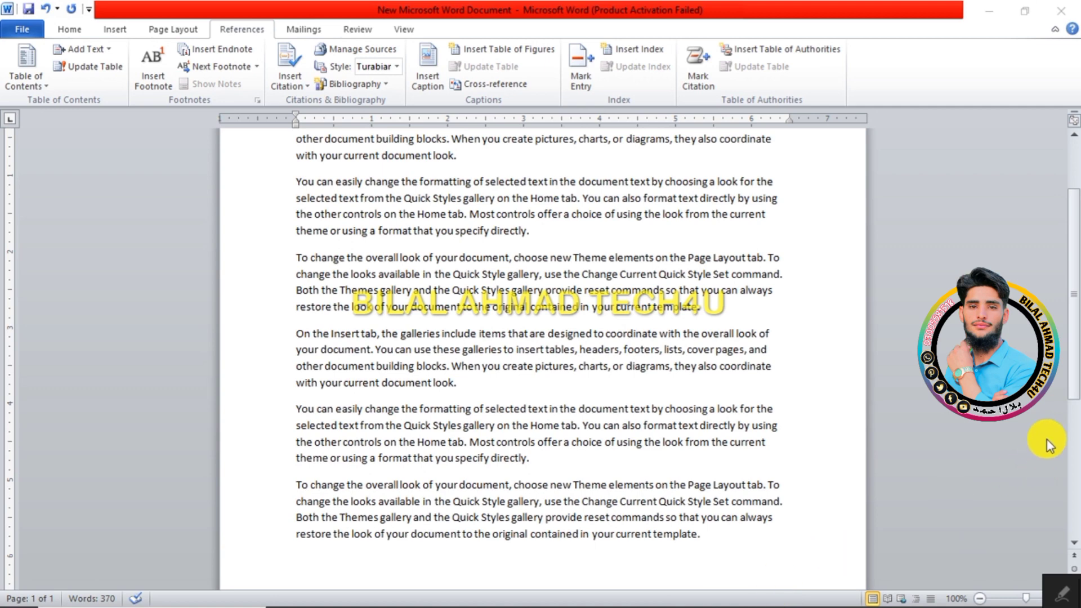
{"action": "scroll", "coordinate": [1078, 365], "scroll_direction": "up", "scroll_amount": 5}
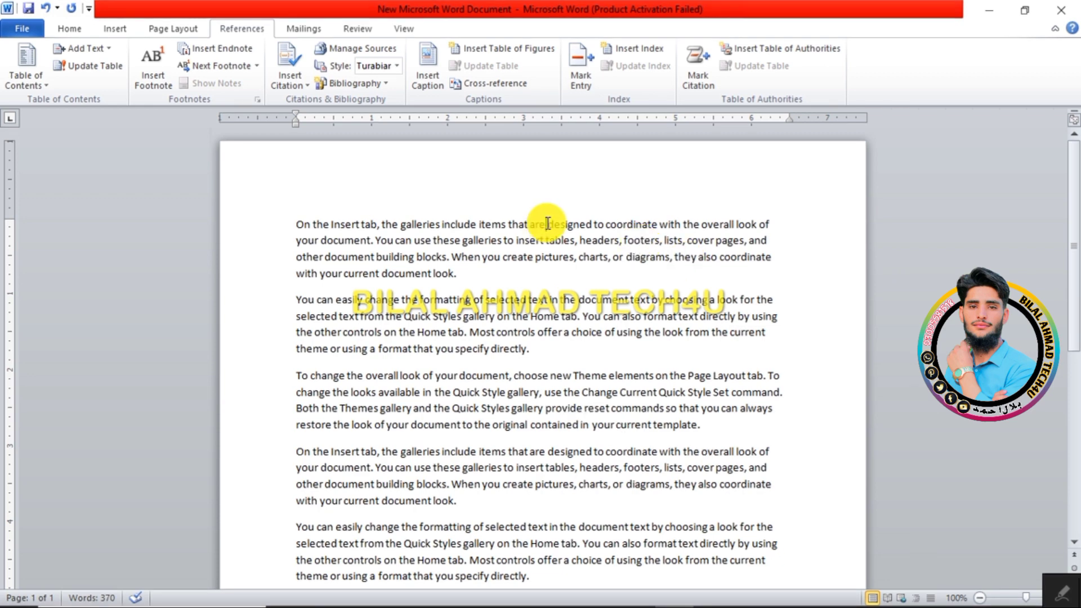
{"action": "left_click_drag", "start_coordinate": [548, 223], "coordinate": [592, 226]}
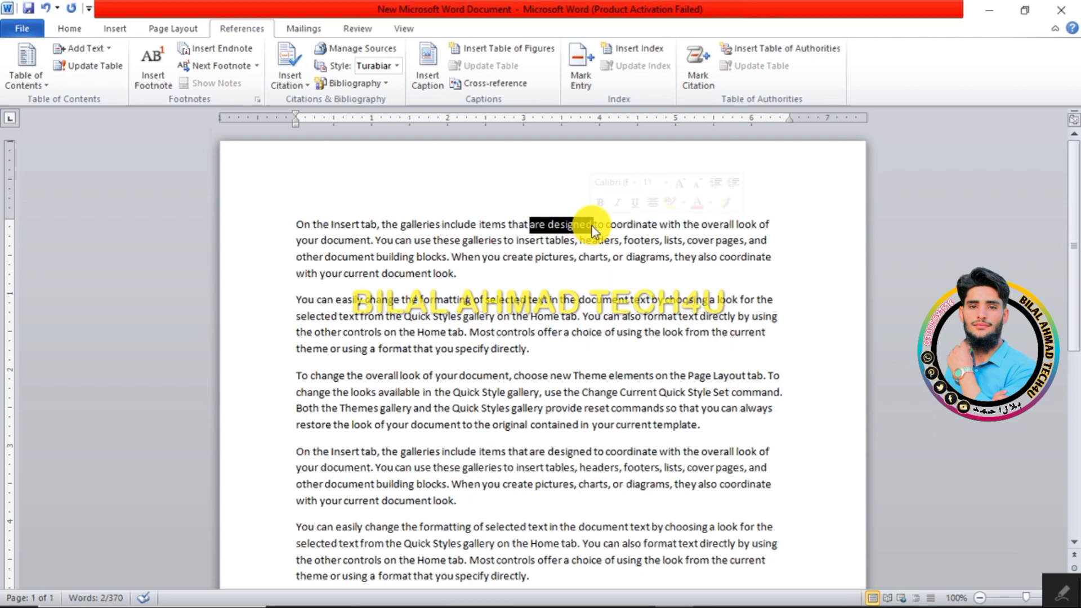
{"action": "left_click", "coordinate": [586, 84]}
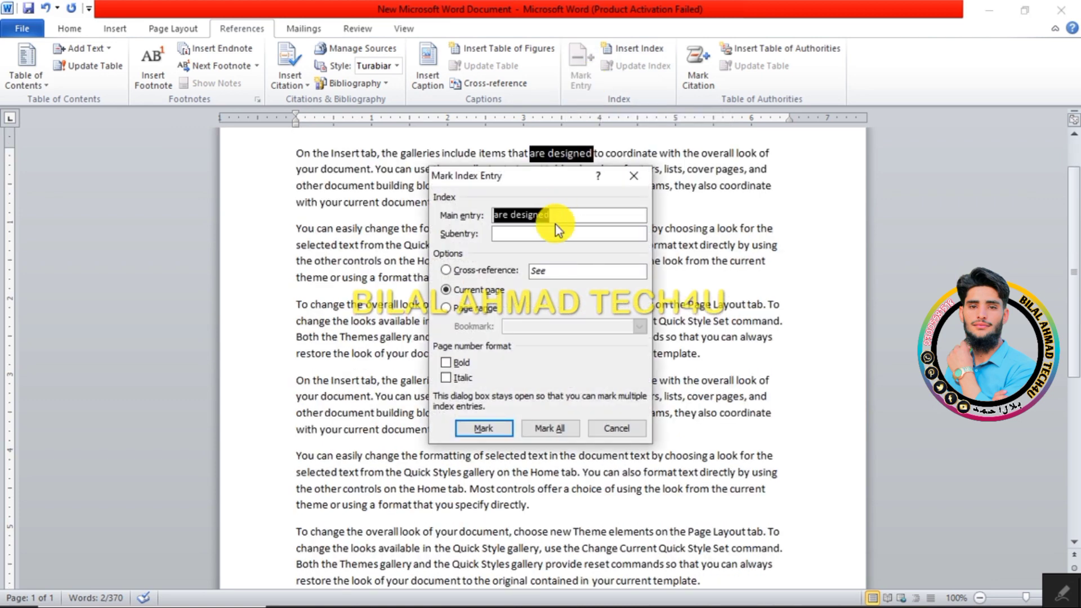
{"action": "left_click", "coordinate": [497, 420]}
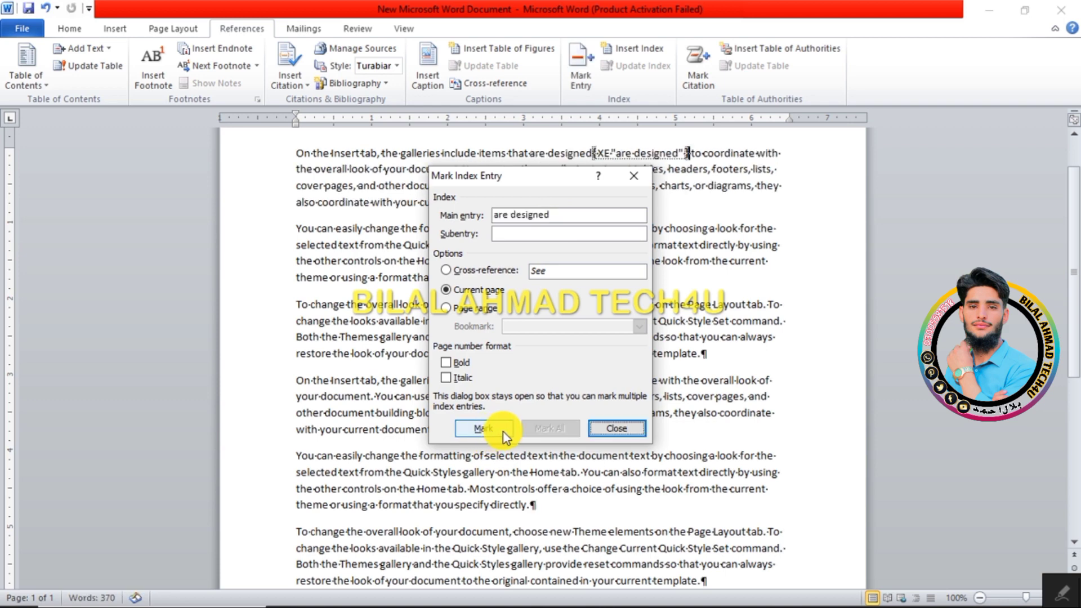
{"action": "left_click", "coordinate": [611, 428]}
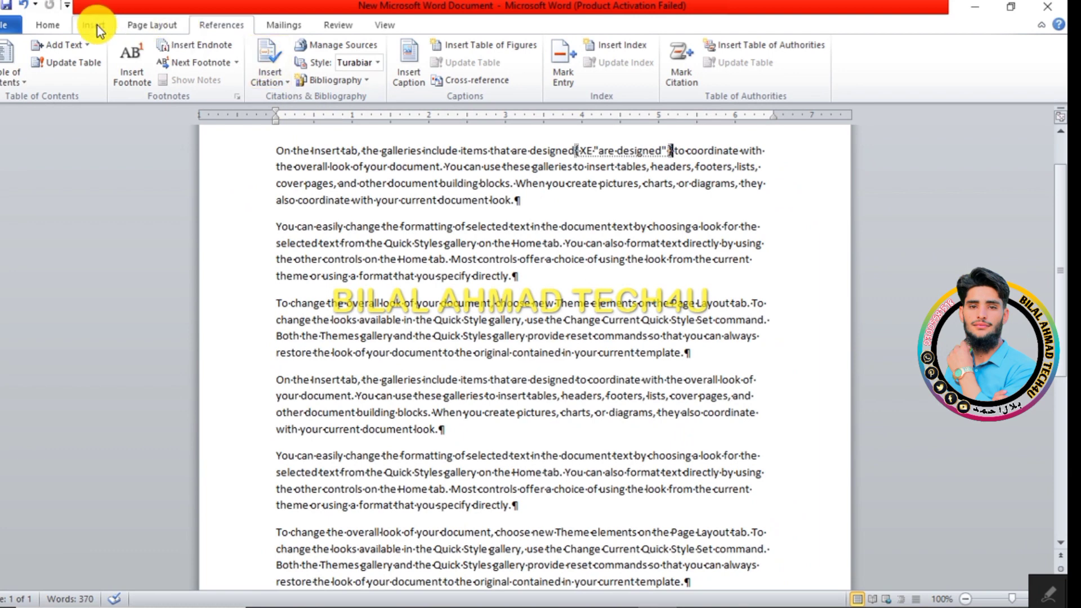
{"action": "left_click", "coordinate": [48, 25]}
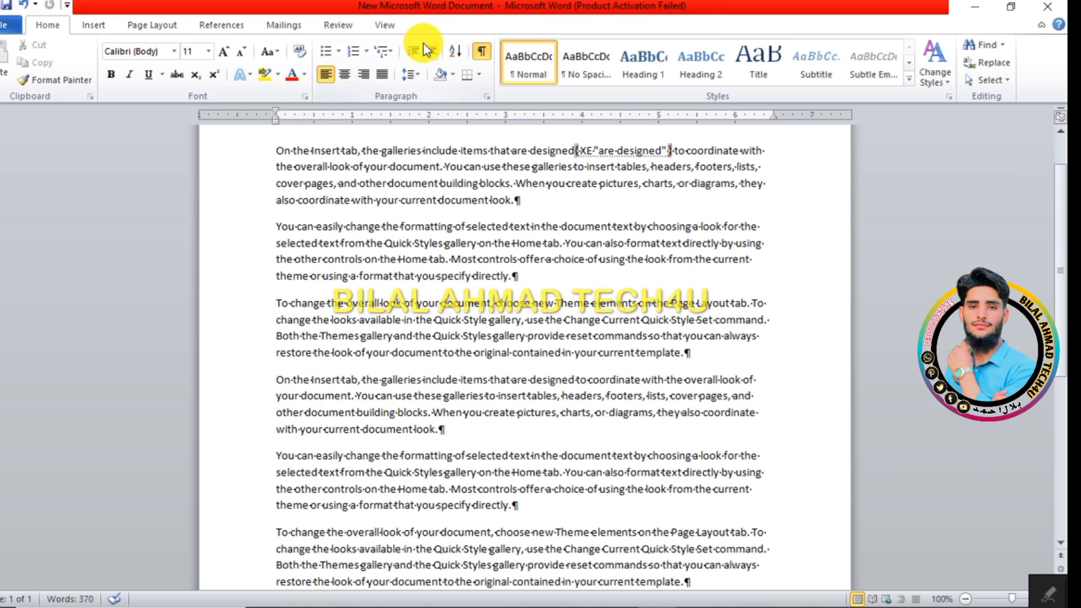
{"action": "left_click", "coordinate": [484, 53]}
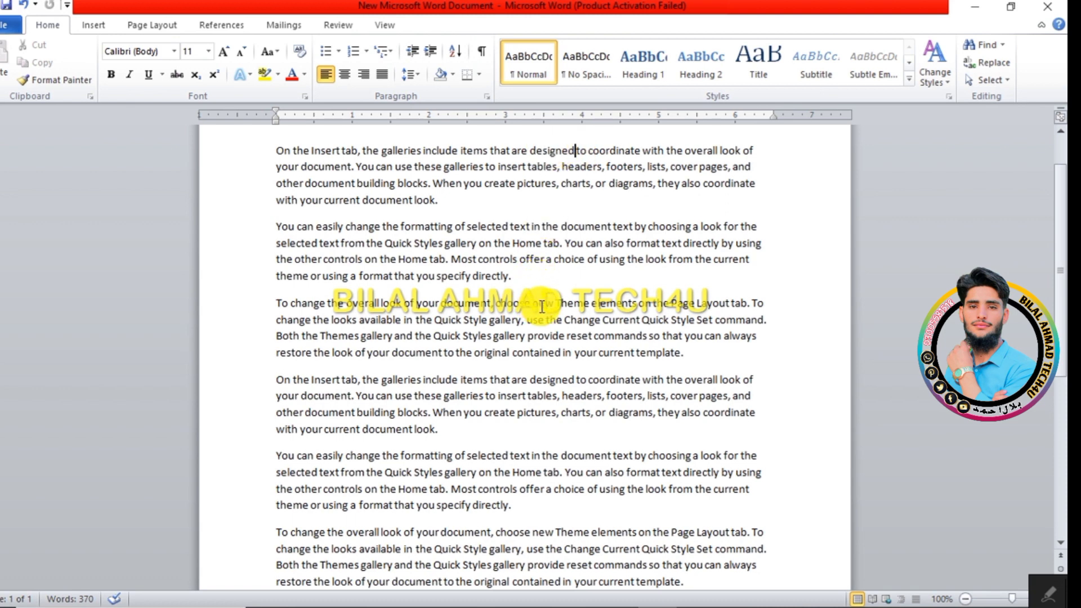
Step: Mark the word "Theme" as an index entry, then hide the formatting marks again
{"action": "double_click", "coordinate": [566, 304]}
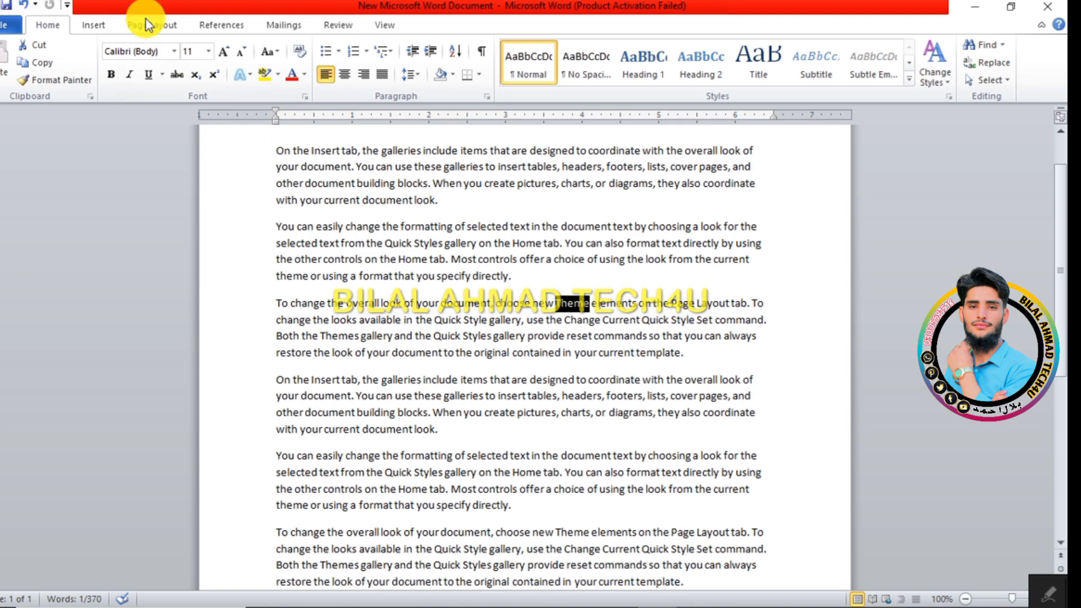
{"action": "left_click", "coordinate": [198, 27]}
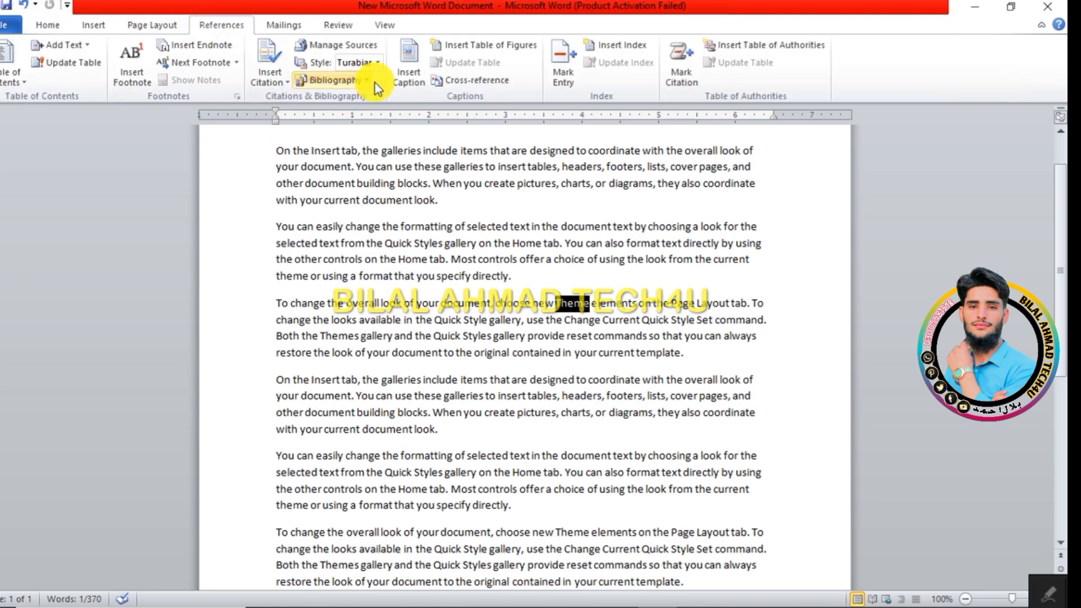
{"action": "left_click", "coordinate": [563, 64]}
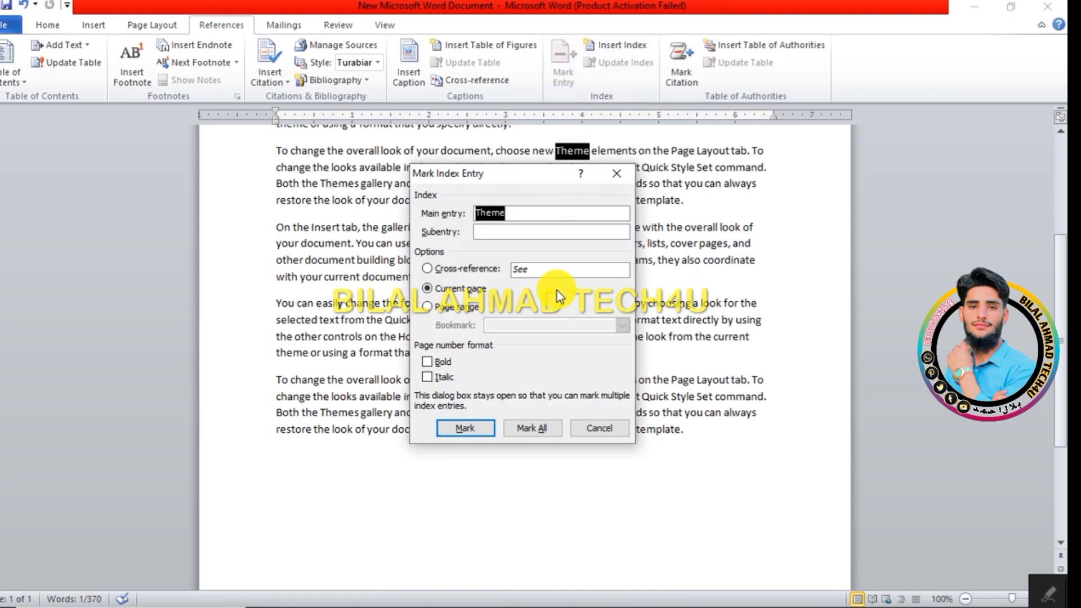
{"action": "left_click", "coordinate": [475, 427]}
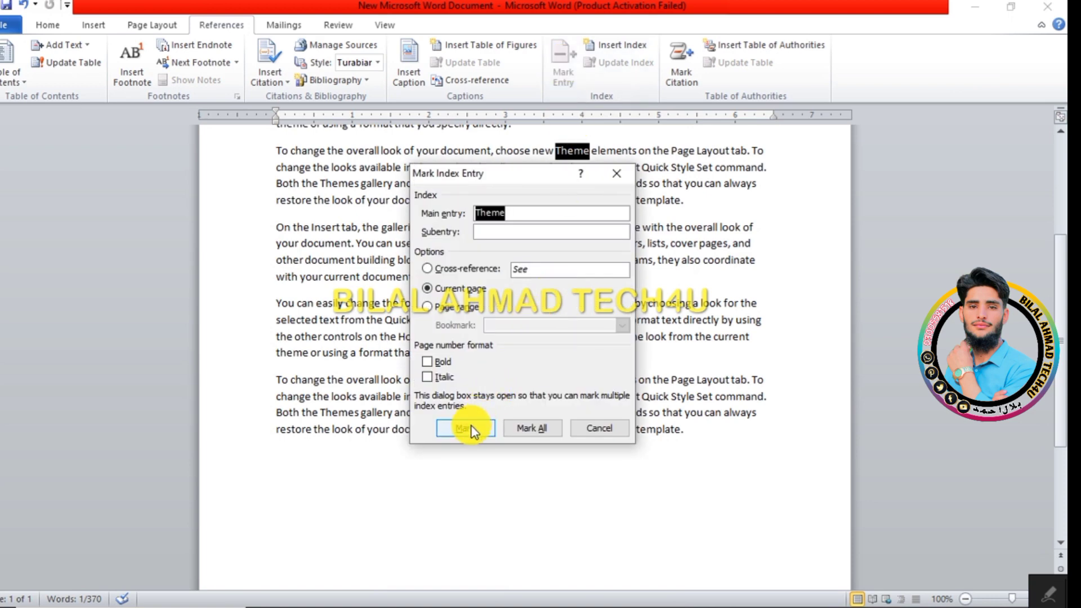
{"action": "left_click", "coordinate": [613, 429]}
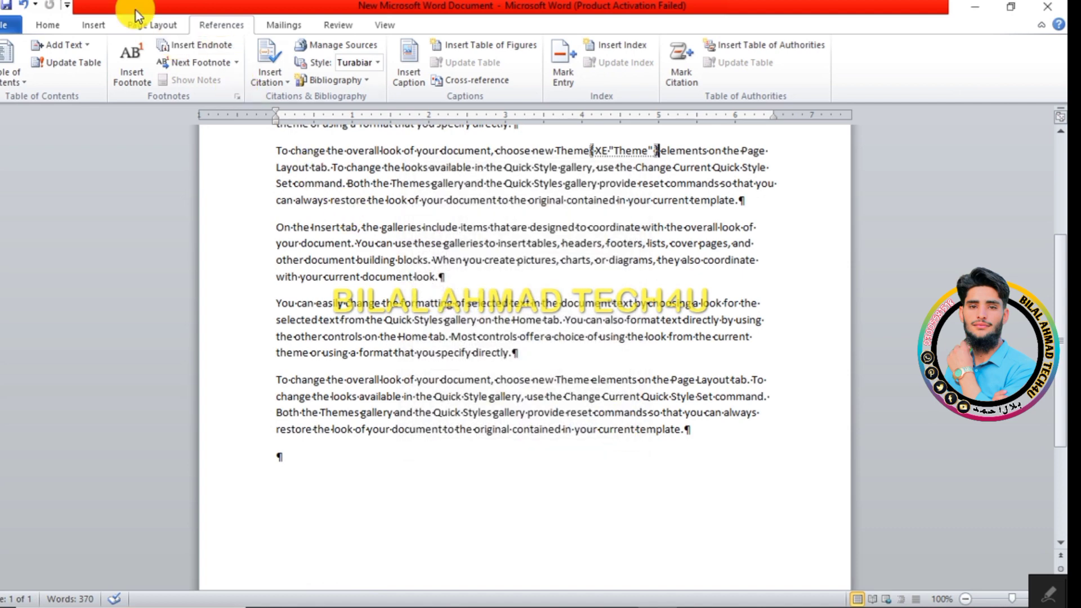
{"action": "left_click", "coordinate": [33, 24]}
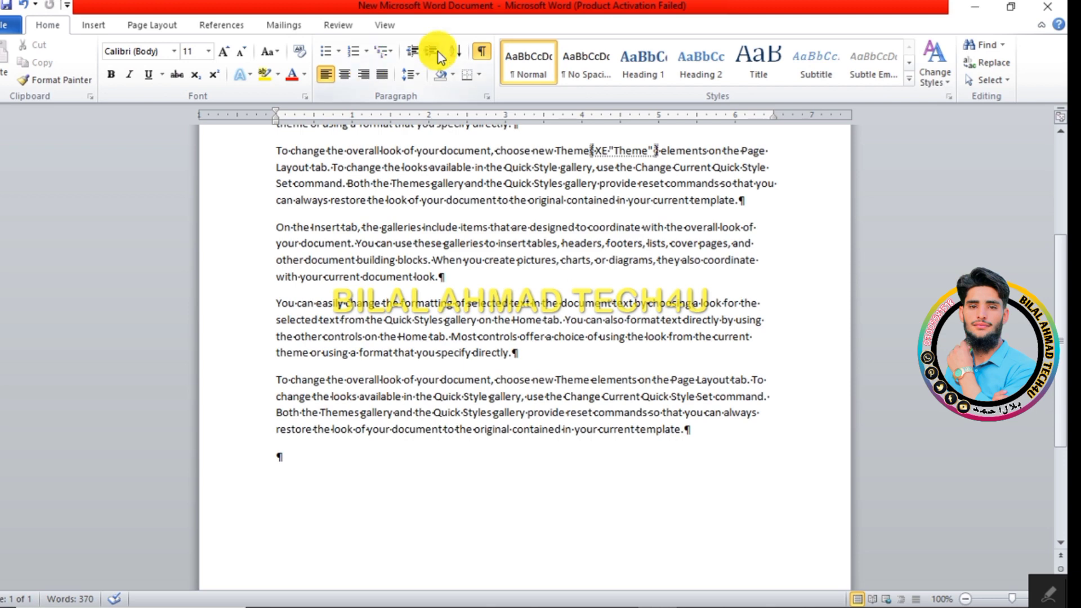
{"action": "left_click", "coordinate": [487, 53]}
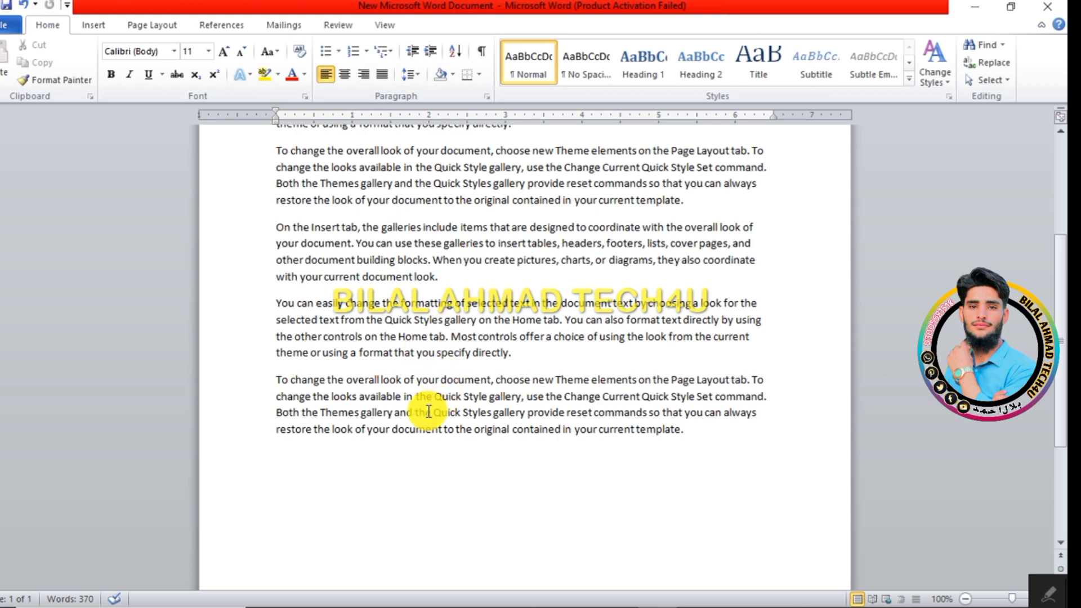
Step: Insert an indented two-column index from template at the end of the document
{"action": "left_click", "coordinate": [455, 485]}
{"action": "left_click", "coordinate": [218, 31]}
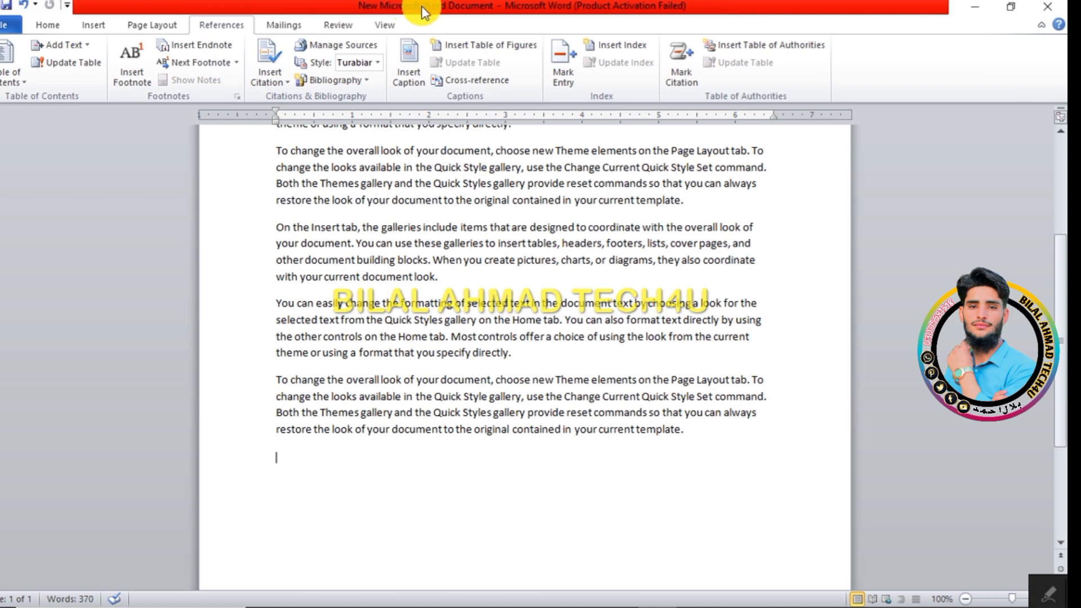
{"action": "left_click", "coordinate": [593, 49]}
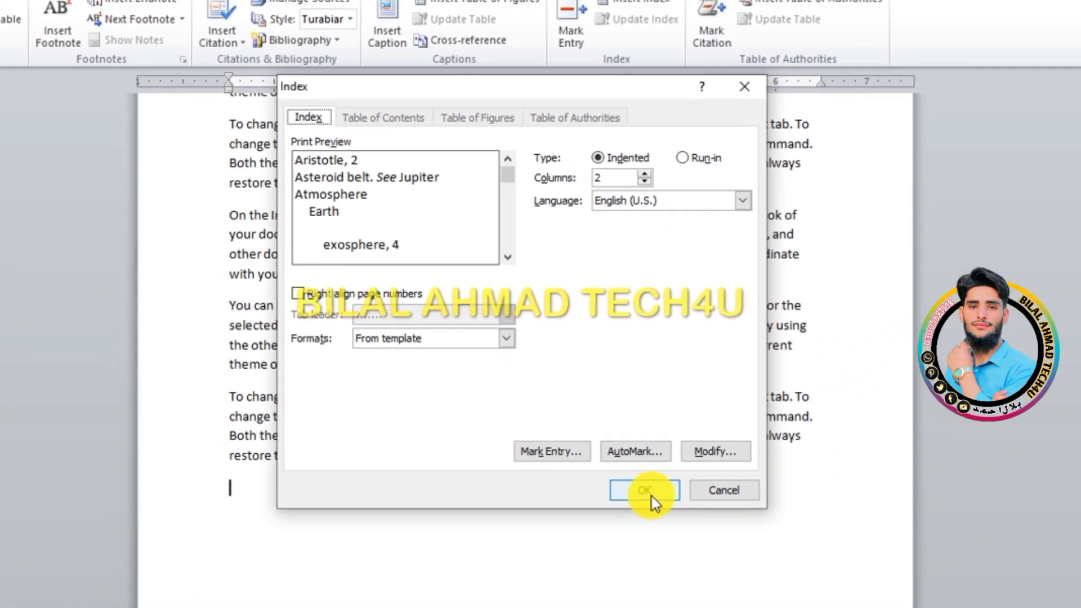
{"action": "left_click", "coordinate": [639, 476]}
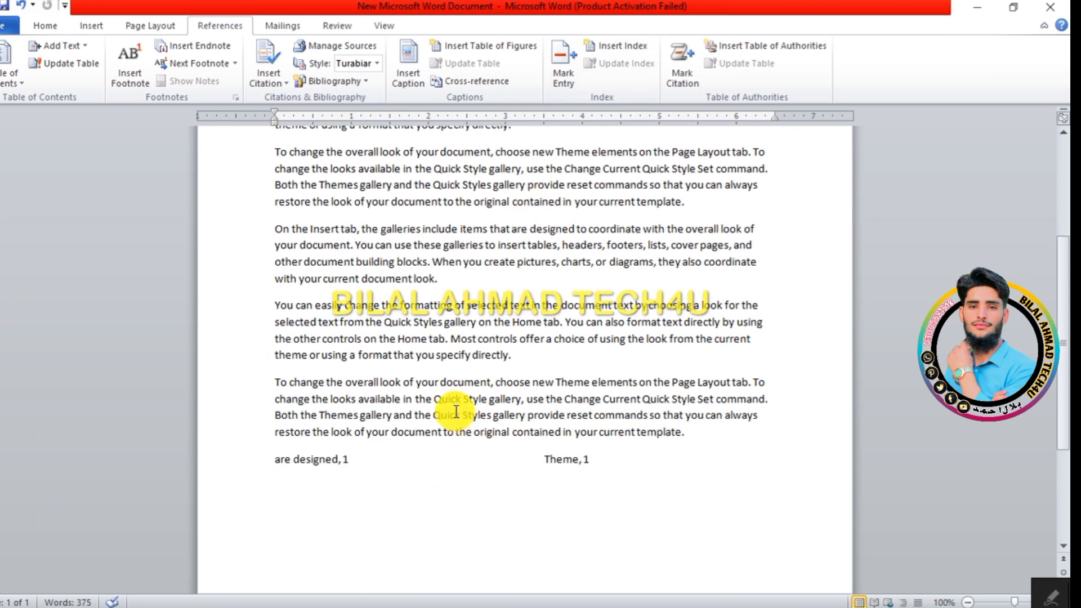
Step: Mark the word "document" in the last paragraph as an index entry and hide the formatting marks
{"action": "left_click_drag", "start_coordinate": [440, 385], "coordinate": [493, 388]}
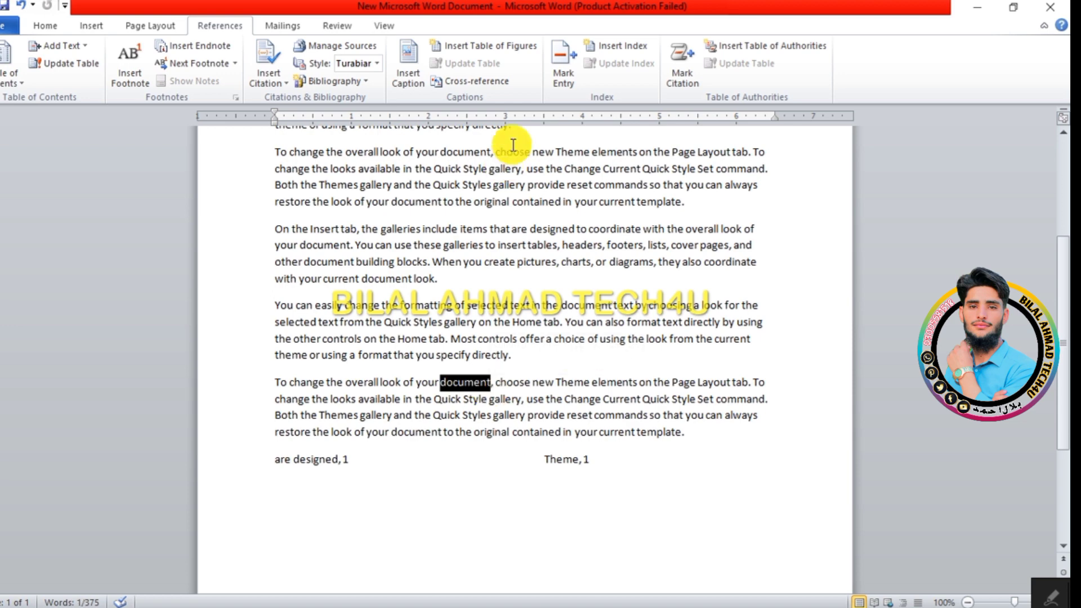
{"action": "left_click", "coordinate": [564, 63]}
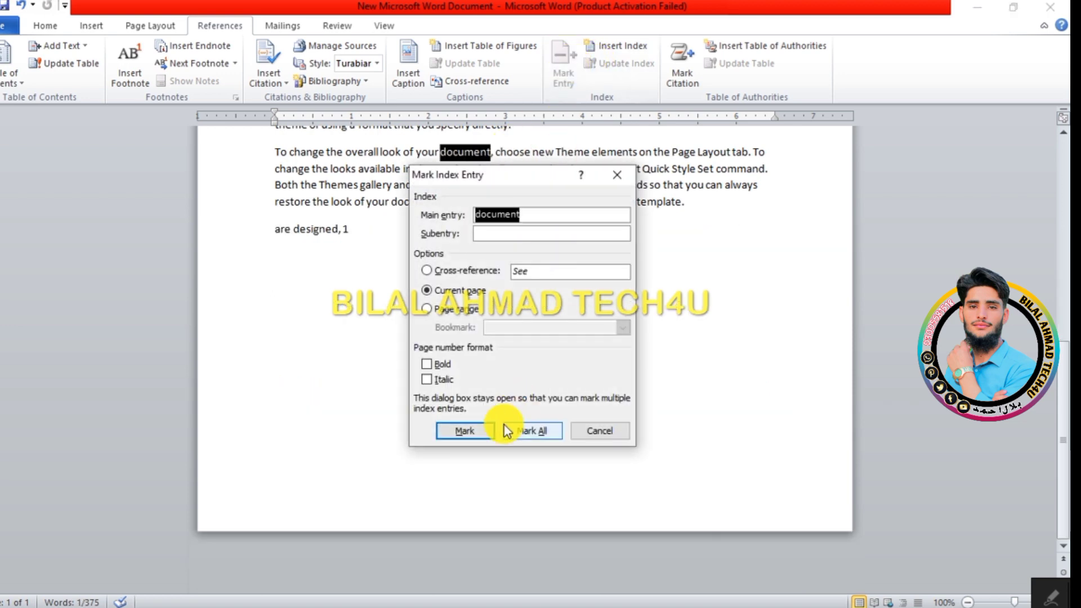
{"action": "left_click", "coordinate": [462, 426]}
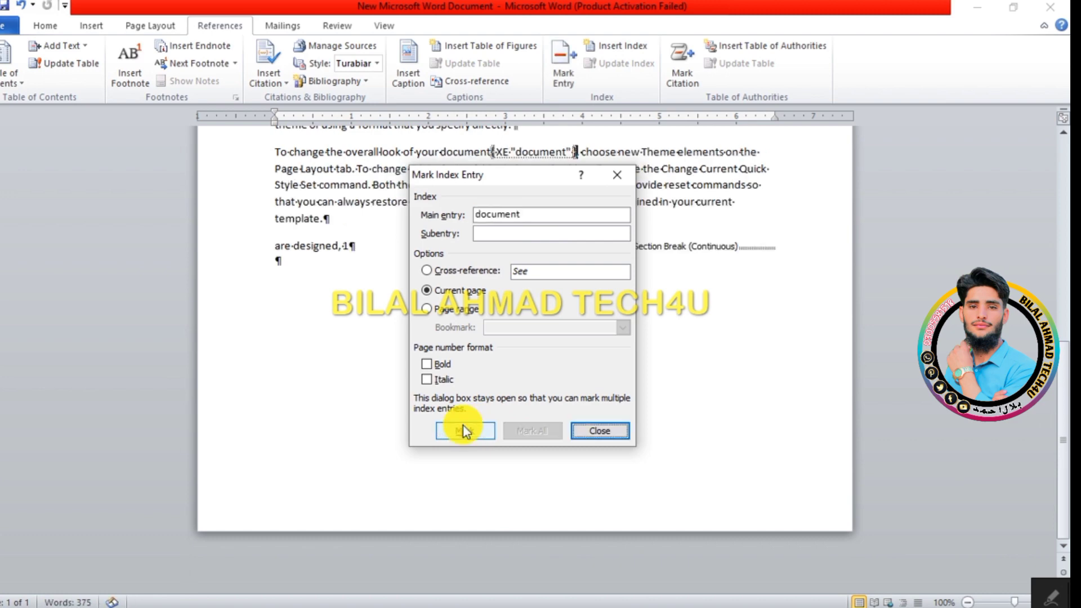
{"action": "left_click", "coordinate": [612, 431]}
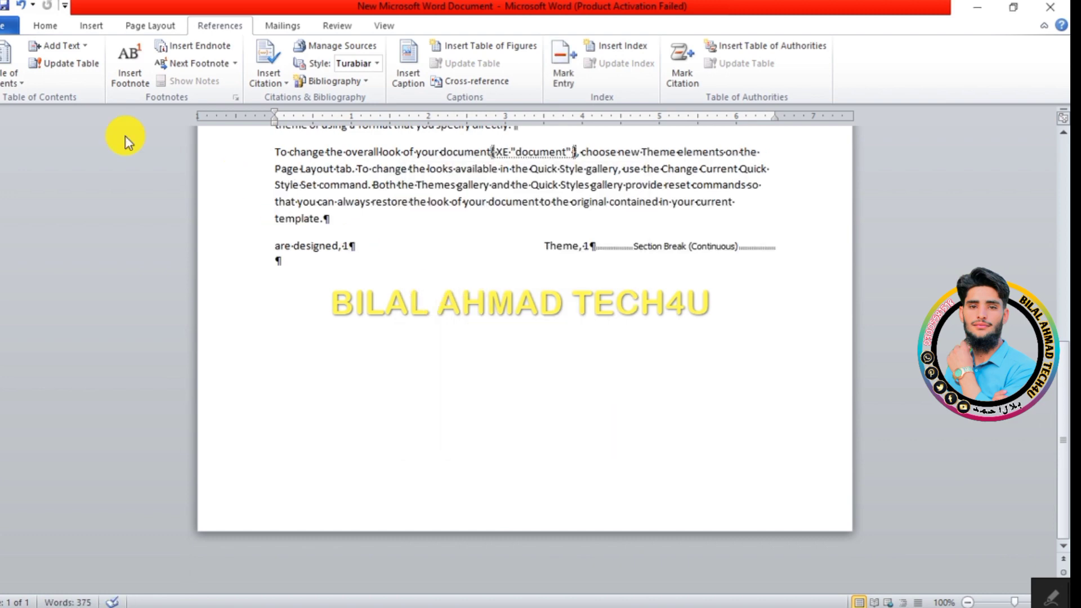
{"action": "left_click", "coordinate": [64, 24]}
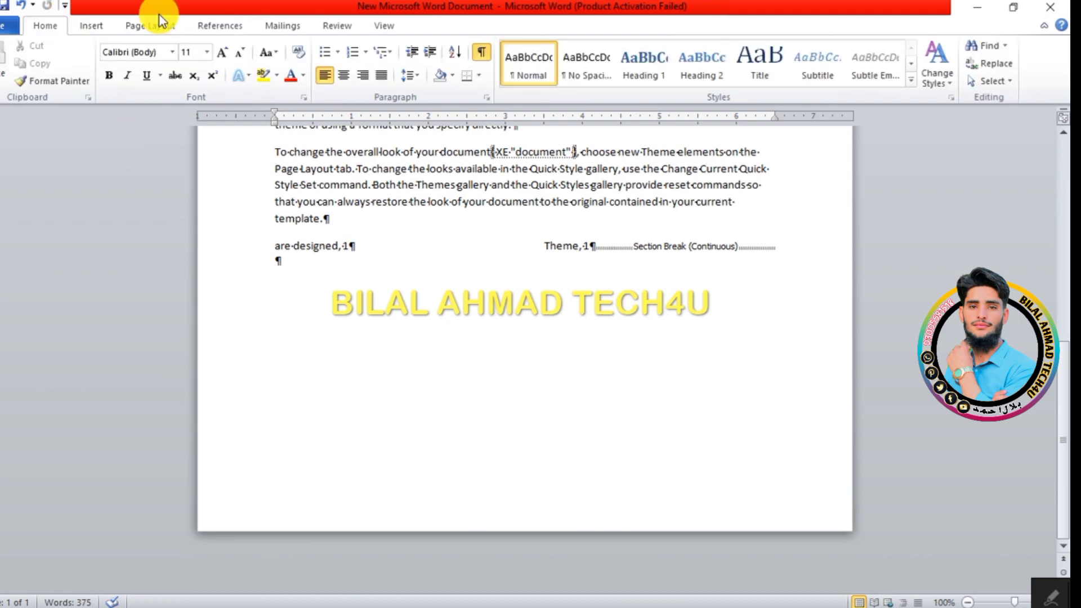
{"action": "left_click", "coordinate": [482, 51]}
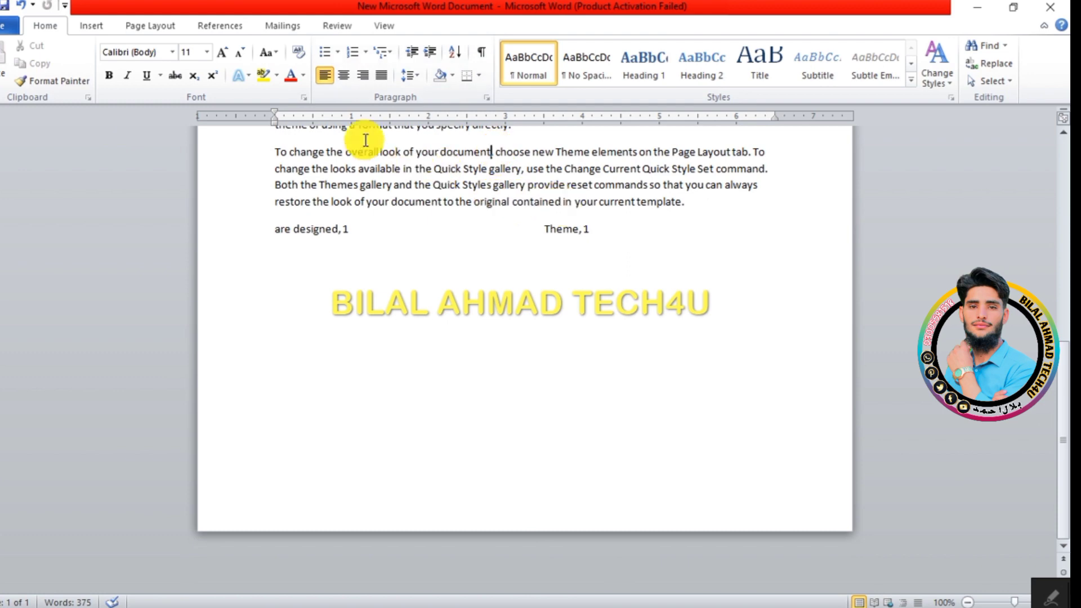
Step: Select the index and update it so it includes the newly marked entry
{"action": "left_click", "coordinate": [404, 254]}
{"action": "left_click", "coordinate": [212, 25]}
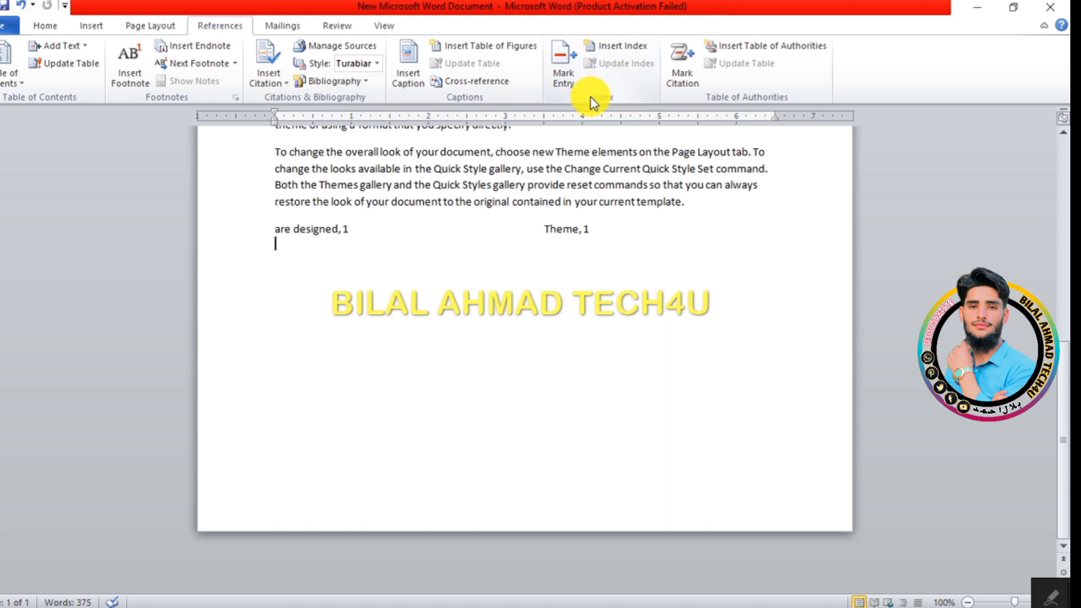
{"action": "left_click", "coordinate": [551, 242]}
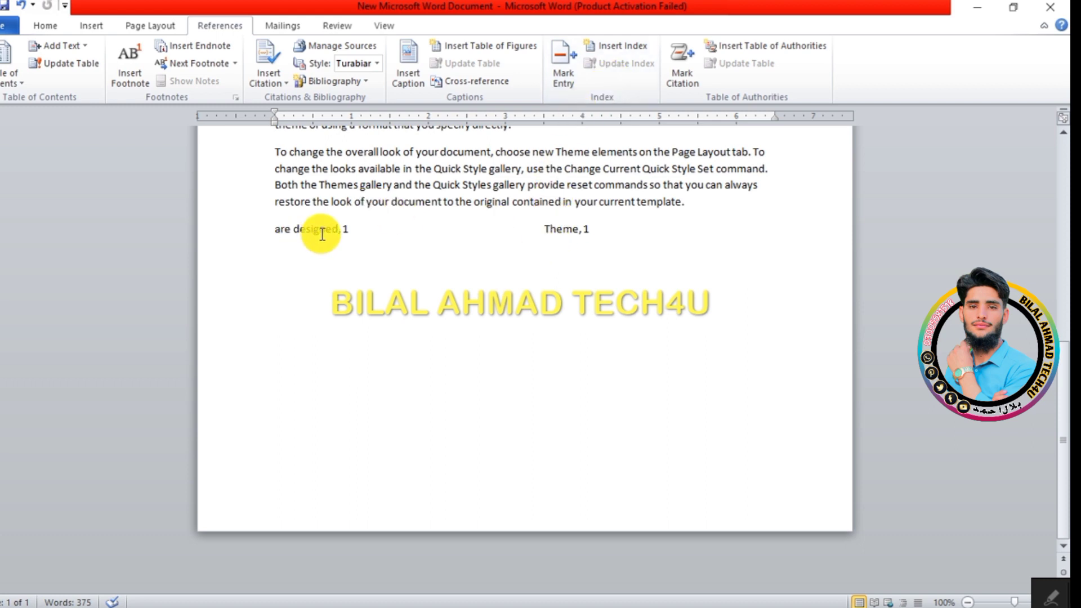
{"action": "key", "text": "ctrl"}
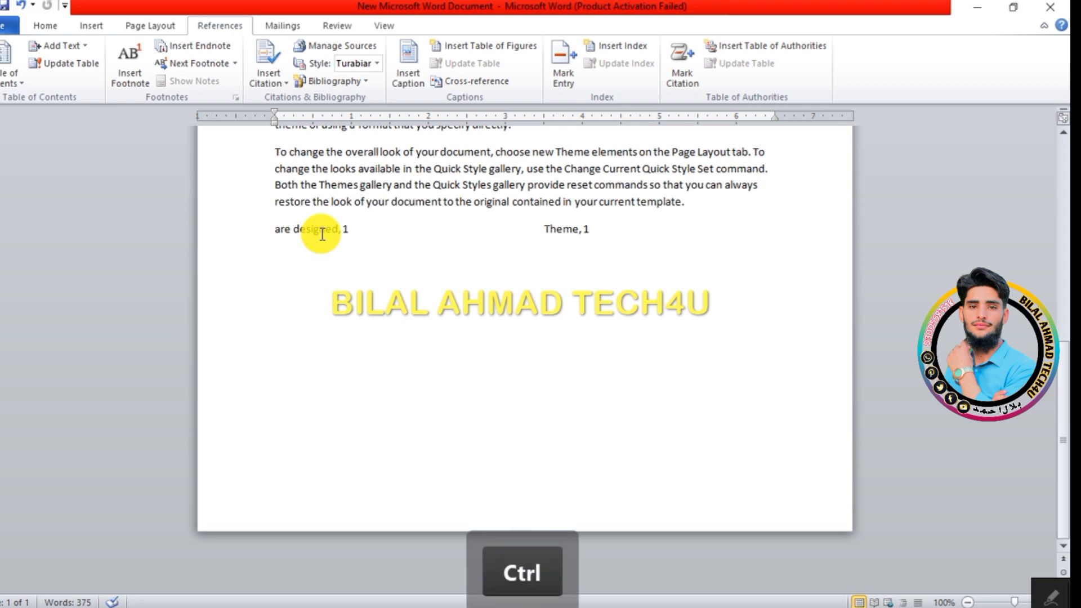
{"action": "left_click", "coordinate": [322, 230], "text": "ctrl"}
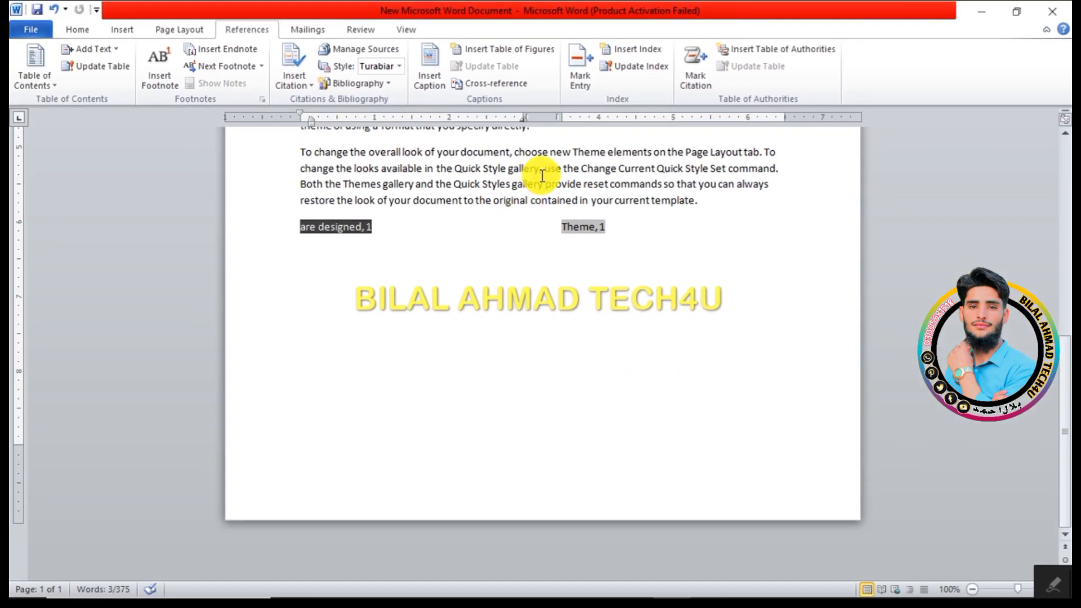
{"action": "left_click", "coordinate": [640, 76]}
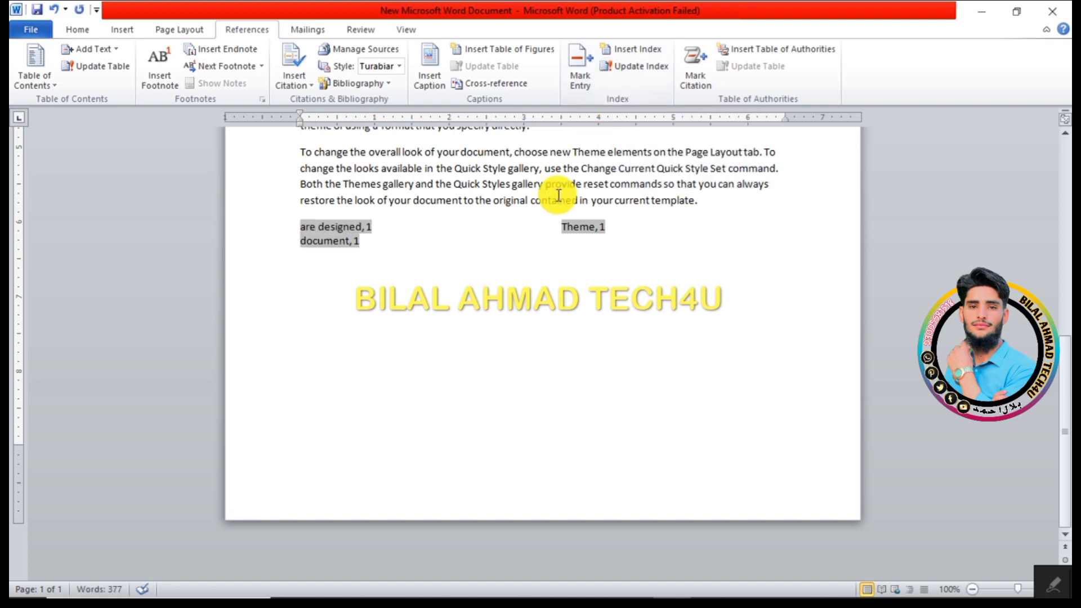